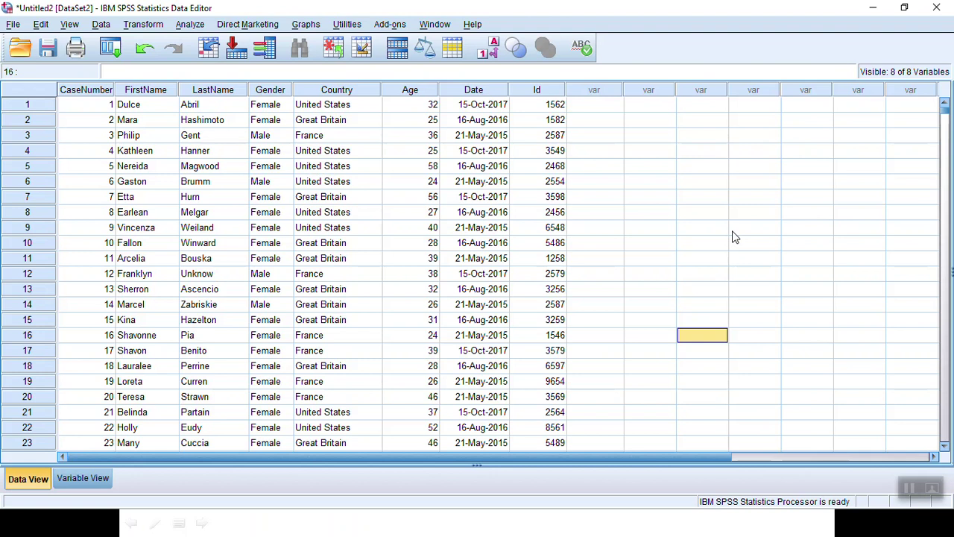
Check the variable types of CaseNumber, Age and Id in Variable View, then return to Data View
click(86, 478)
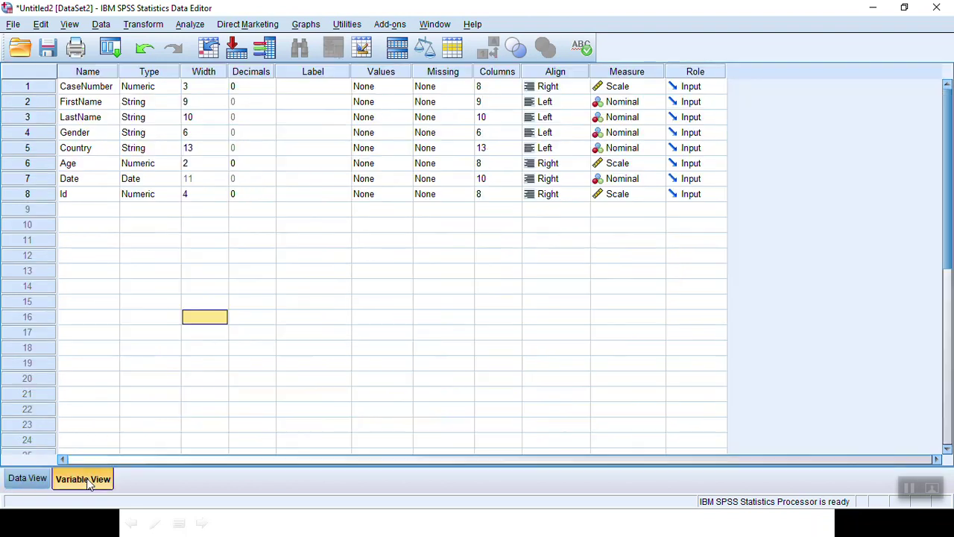
click(153, 88)
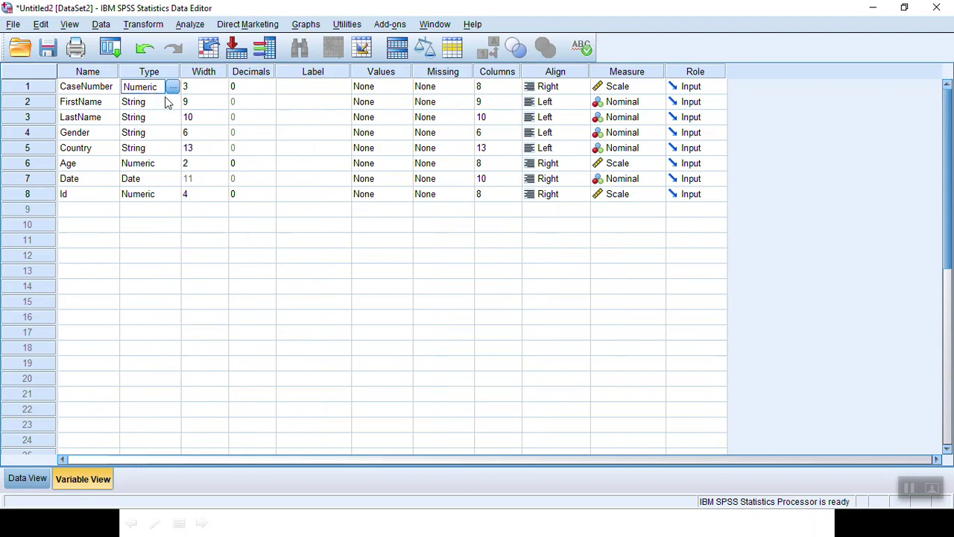
click(159, 165)
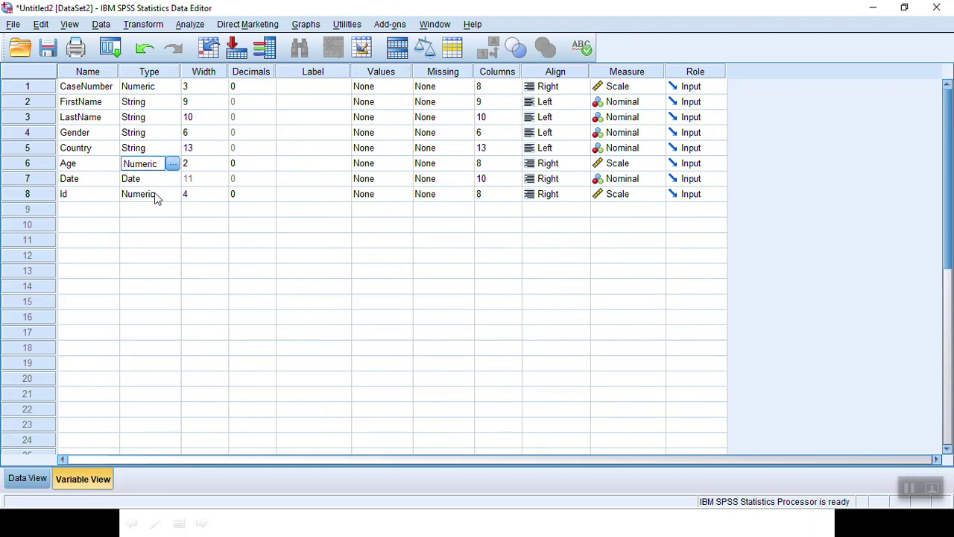
click(155, 195)
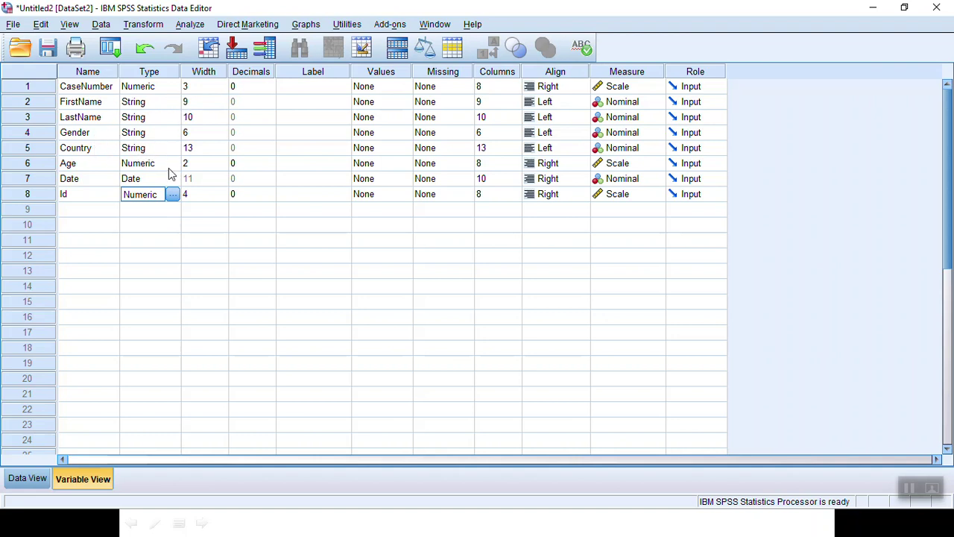
click(27, 477)
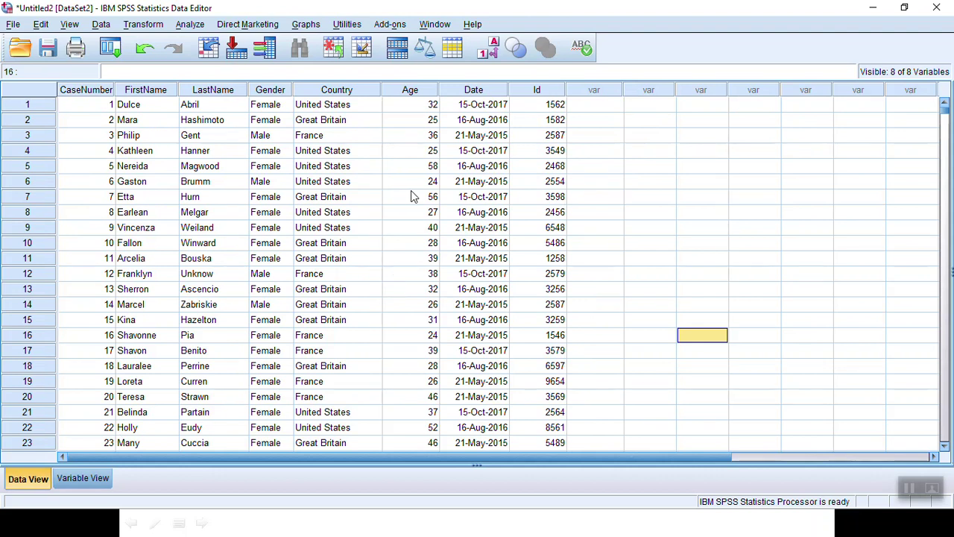
Inspect the Gender column's Female and Male values, then browse the menu commands
click(273, 91)
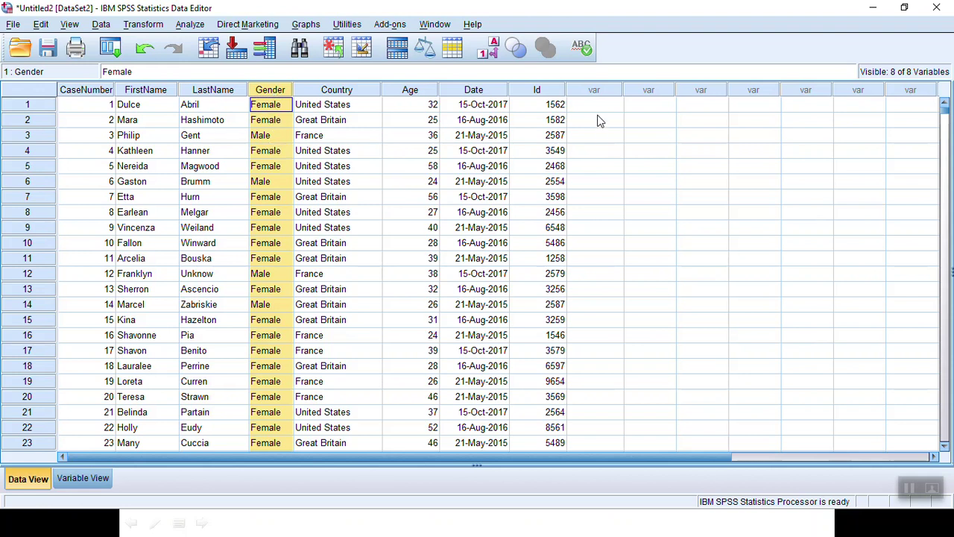
click(276, 110)
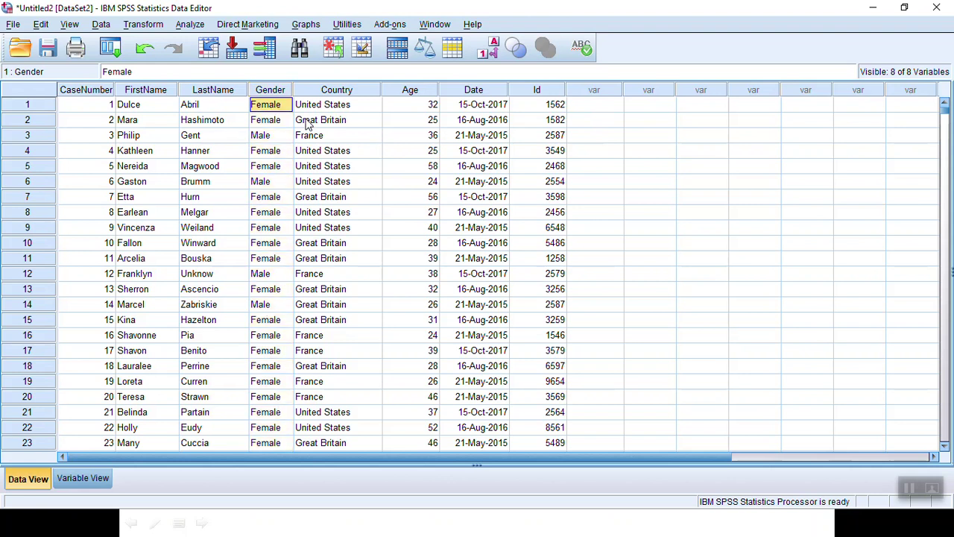
click(282, 137)
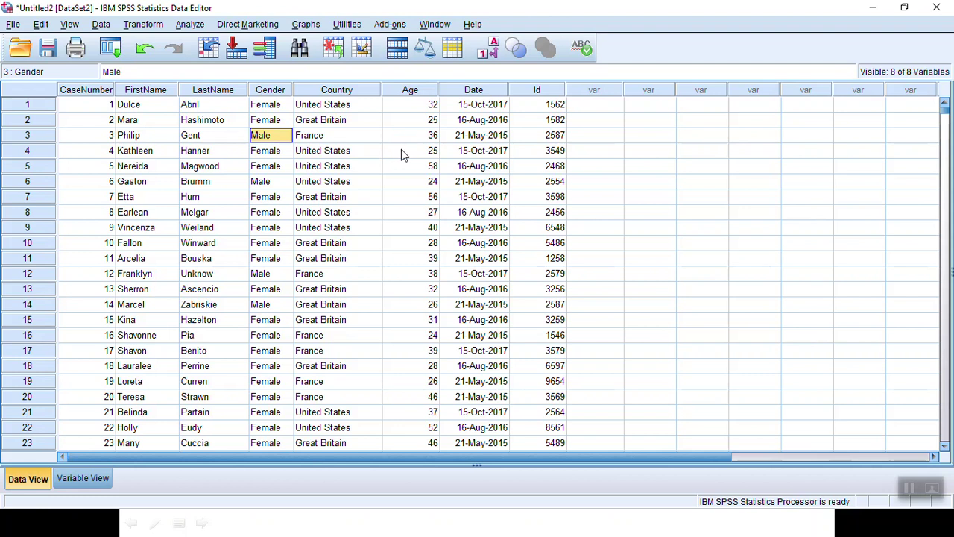
click(282, 93)
click(321, 138)
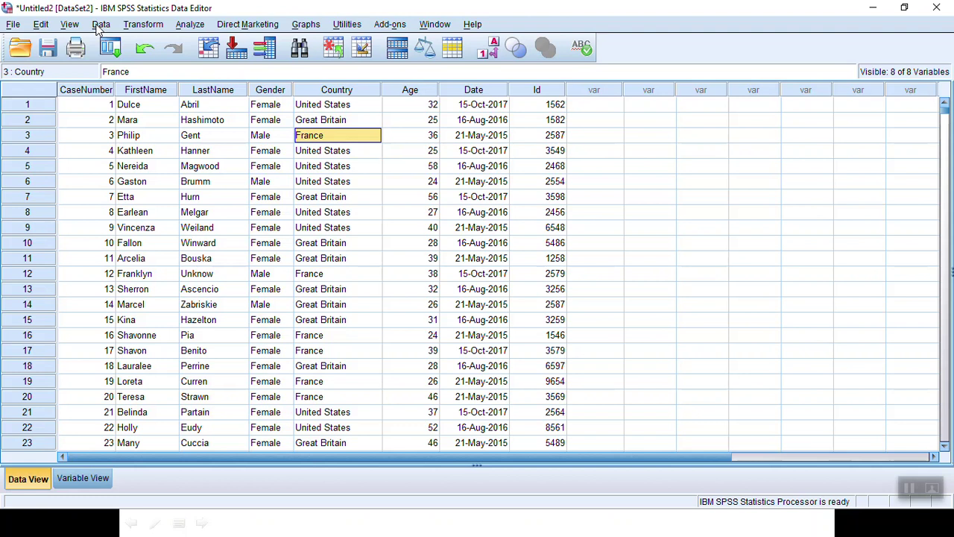
click(41, 25)
mouse_move(102, 26)
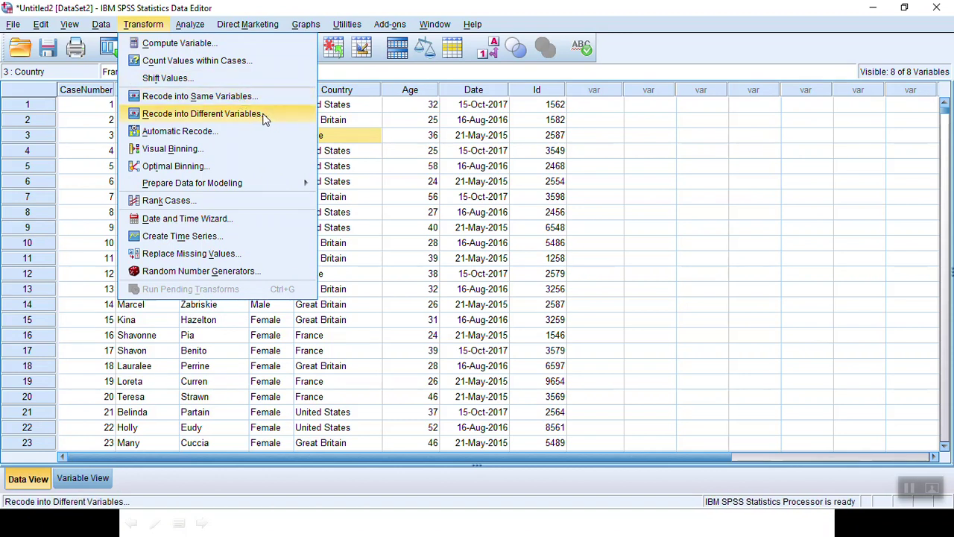
Start Recode into Different Variables, clearing the old mapping and adding Gender as the input variable
click(265, 119)
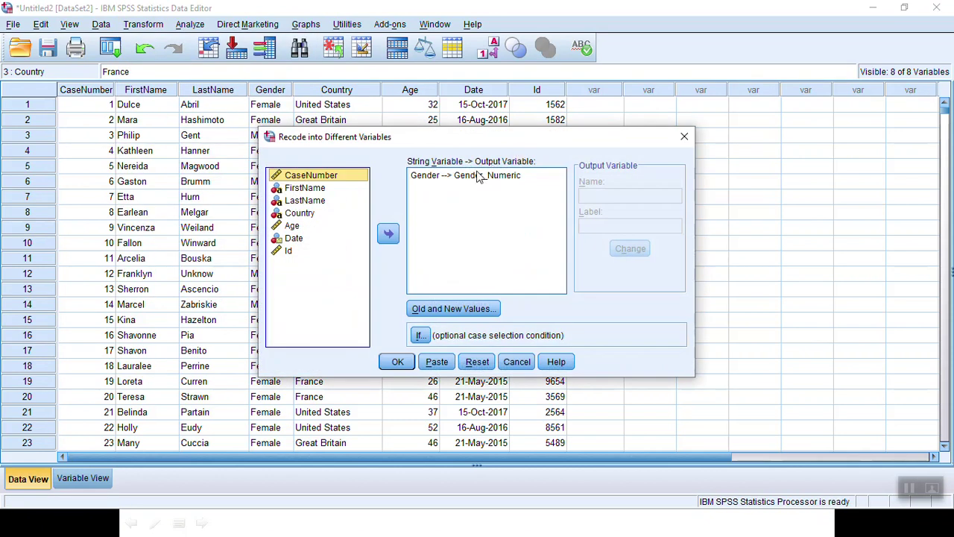
click(475, 176)
click(388, 234)
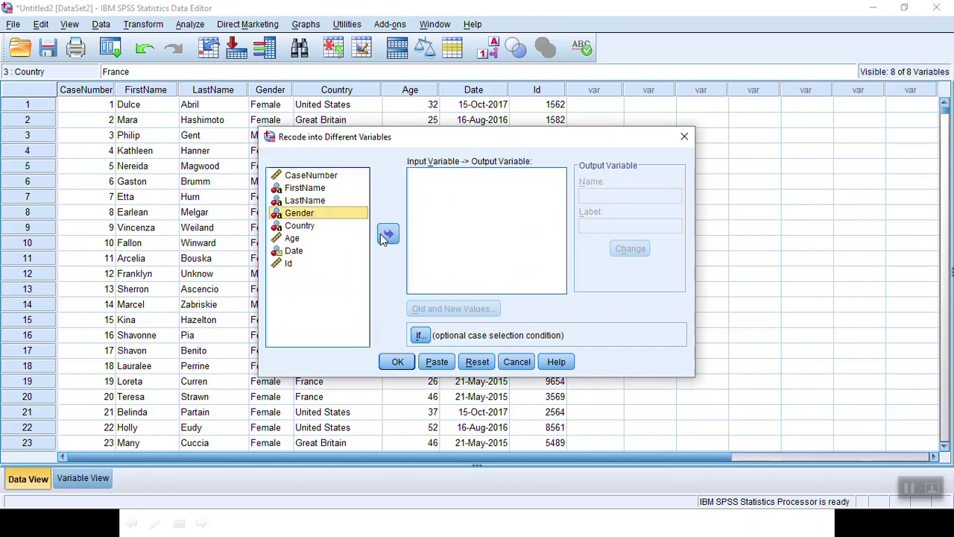
click(323, 212)
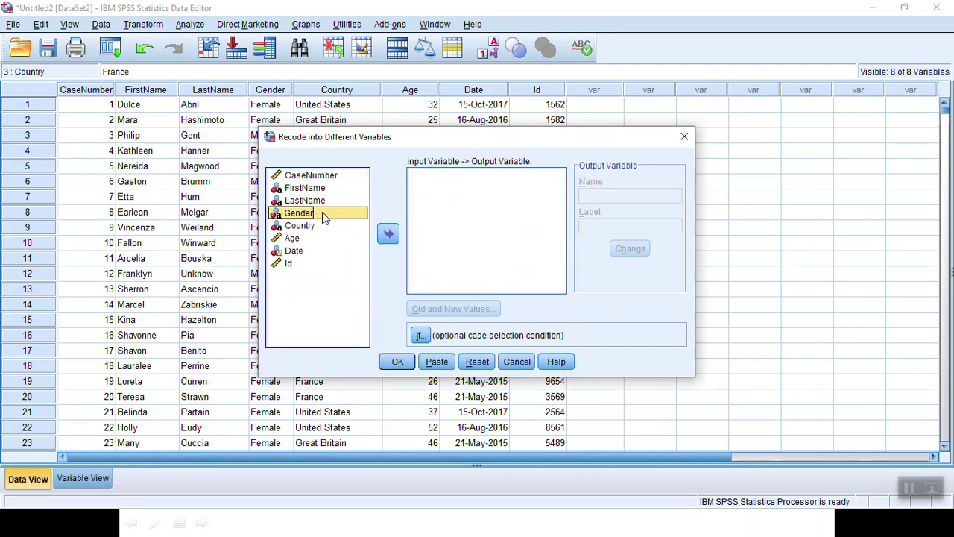
click(388, 235)
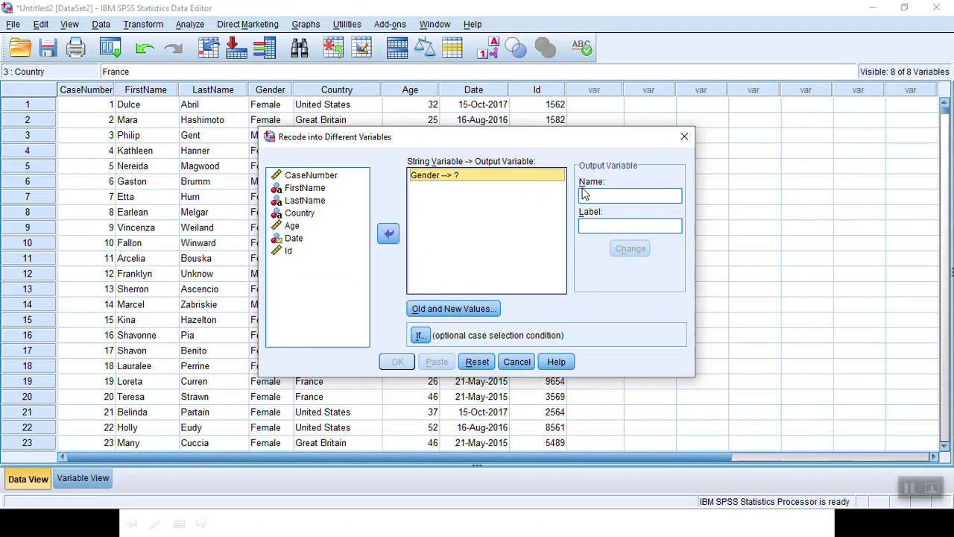
Name the output variable Gender_Numeric, apply it, and open Old and New Values
click(606, 194)
text(G)
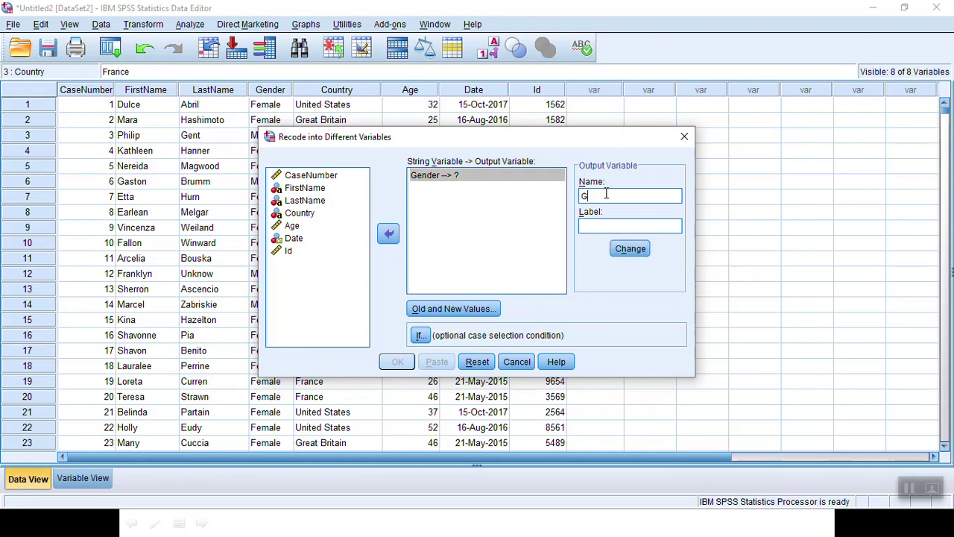
text(ender_Numeric)
click(643, 252)
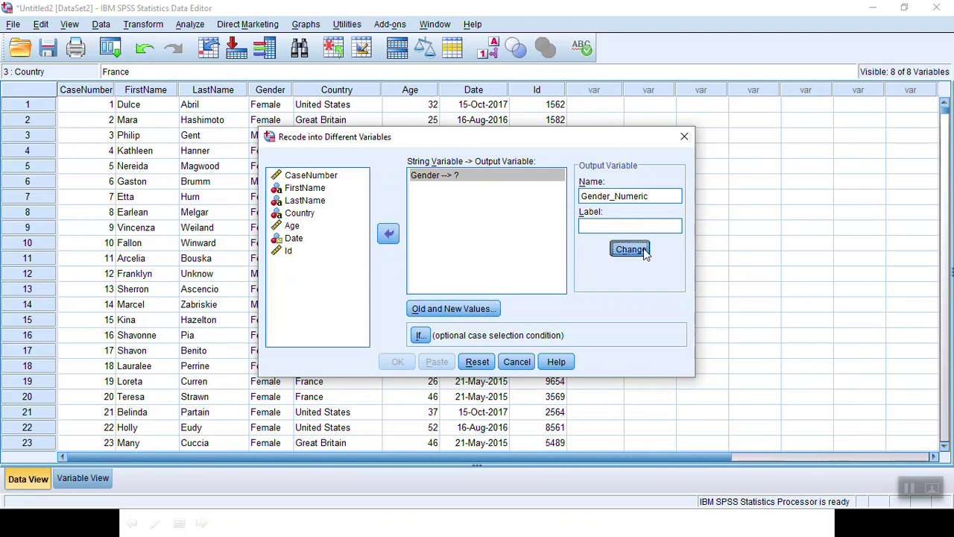
click(478, 314)
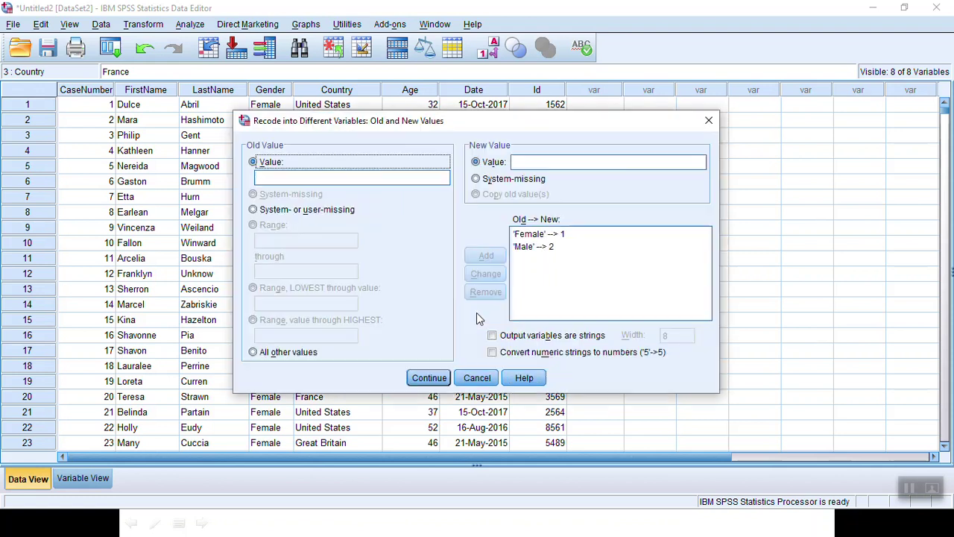
Delete the existing Female→1 and Male→2 recode rules
click(533, 234)
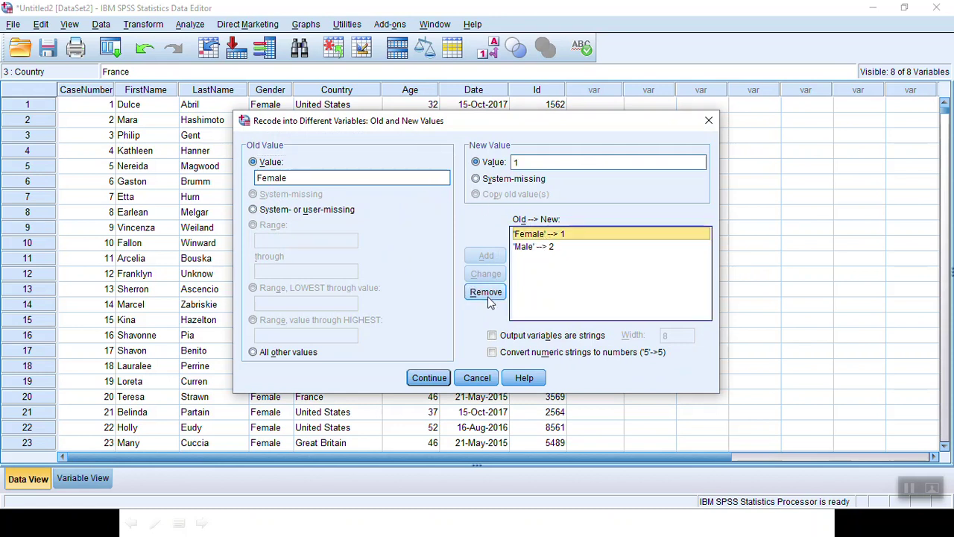
click(489, 294)
click(532, 234)
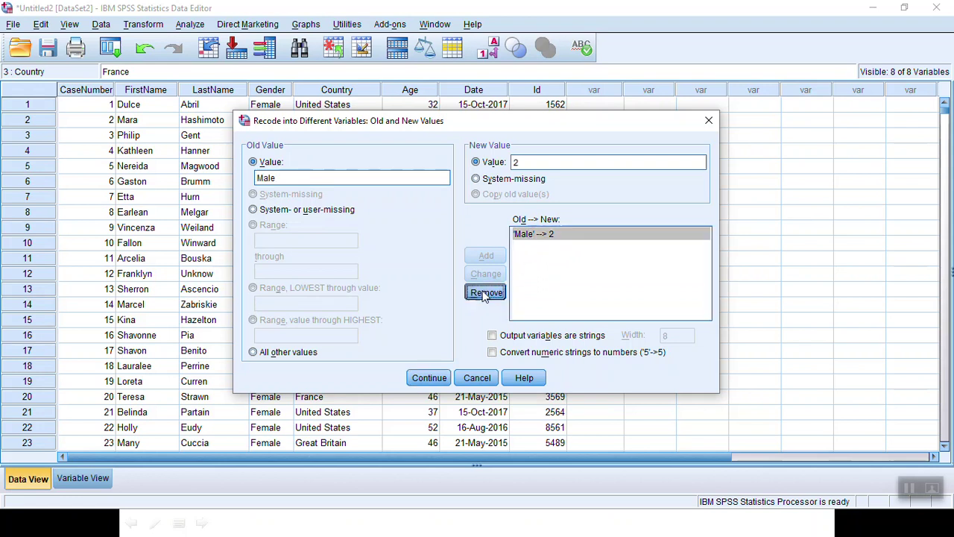
click(486, 292)
Add the rules Female→1 and Male→2, then continue back to the recode dialog
click(320, 177)
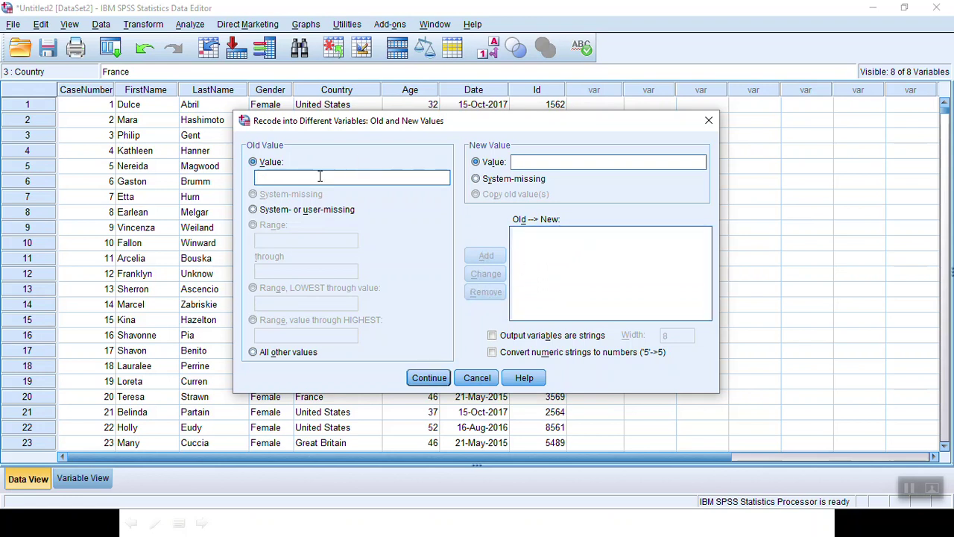
text(Female)
click(519, 162)
text(1)
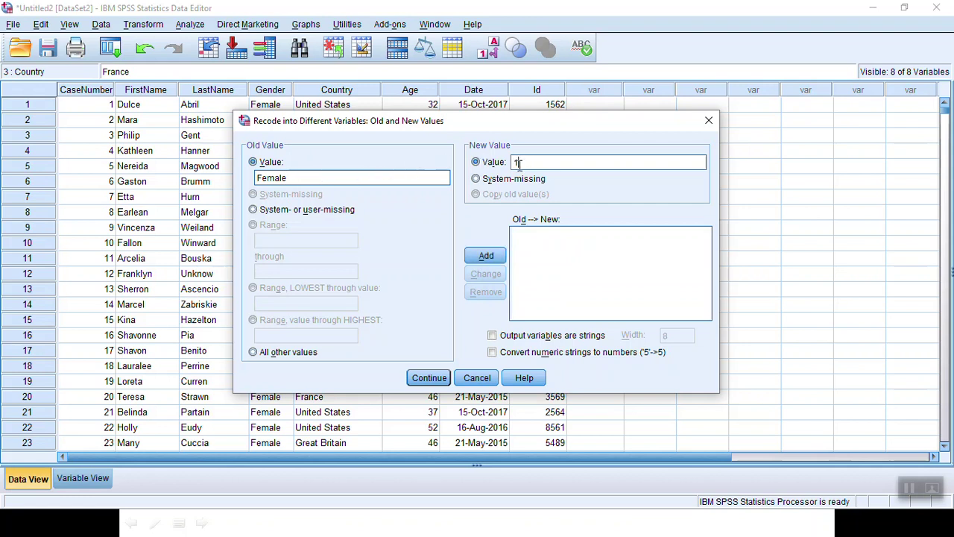
click(478, 255)
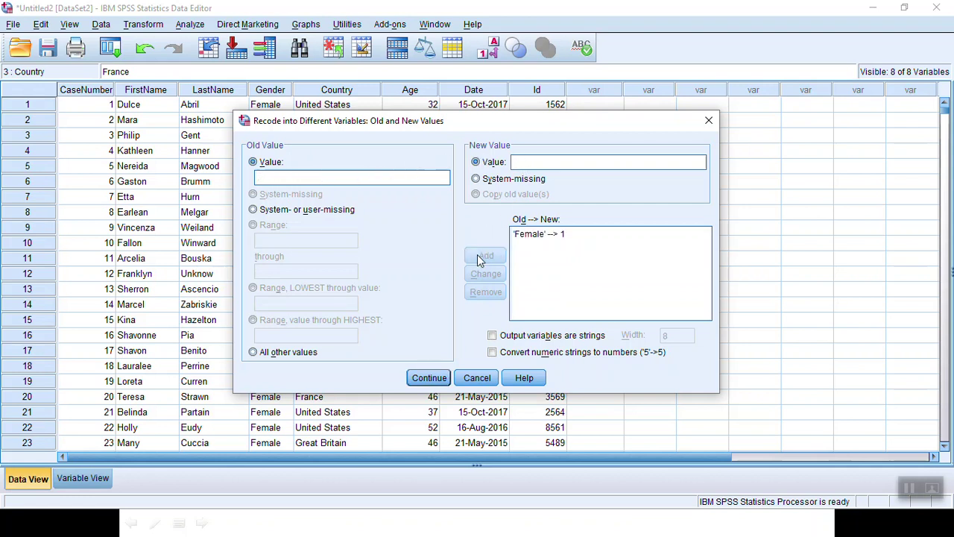
click(340, 180)
text(Male)
click(534, 160)
text(2)
click(482, 254)
click(430, 378)
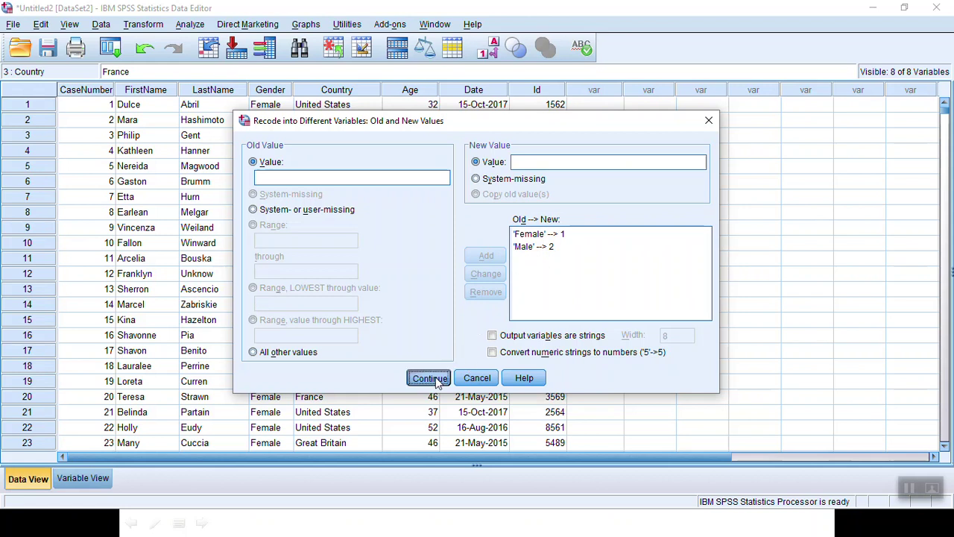
Run the recode, hide the Output Viewer, and inspect the new Gender_Numeric column's 1.00/2.00 codes
click(401, 361)
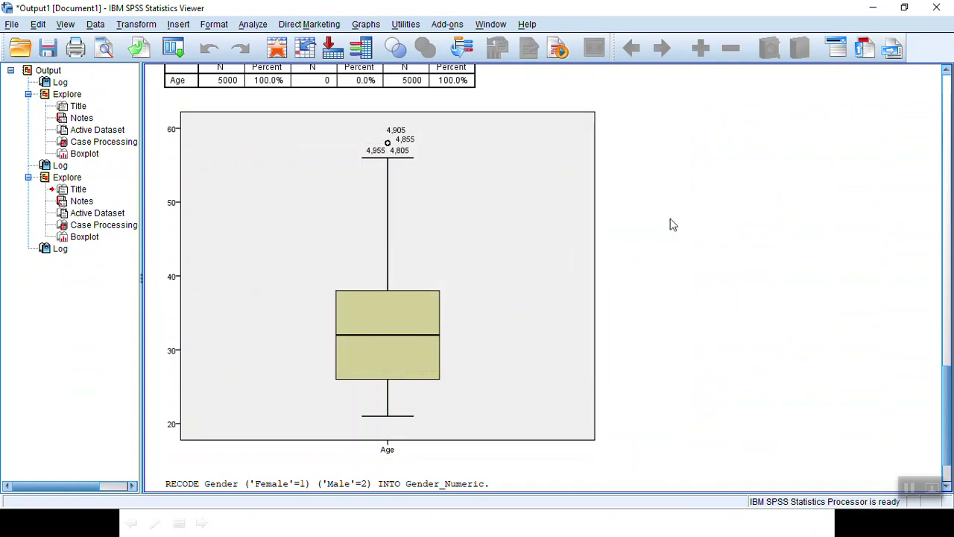
click(884, 9)
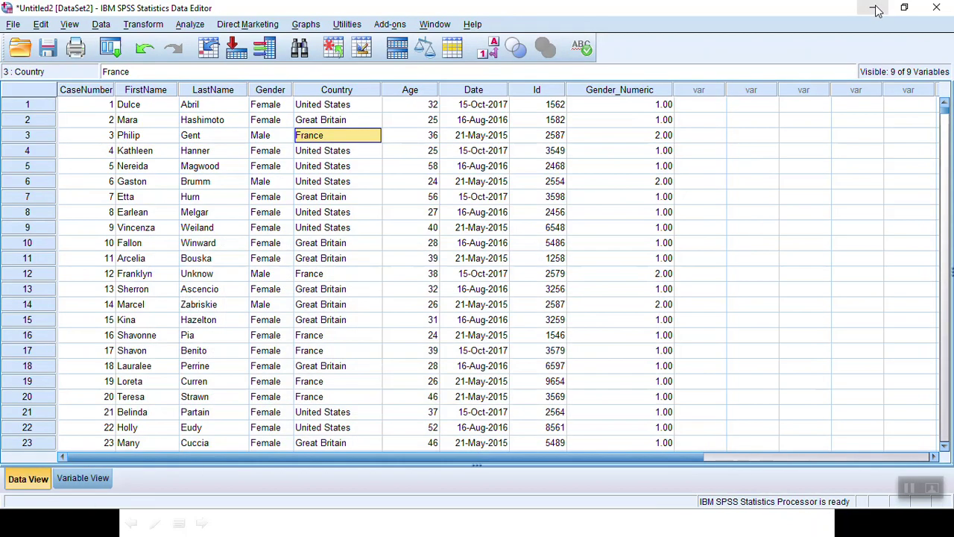
click(706, 281)
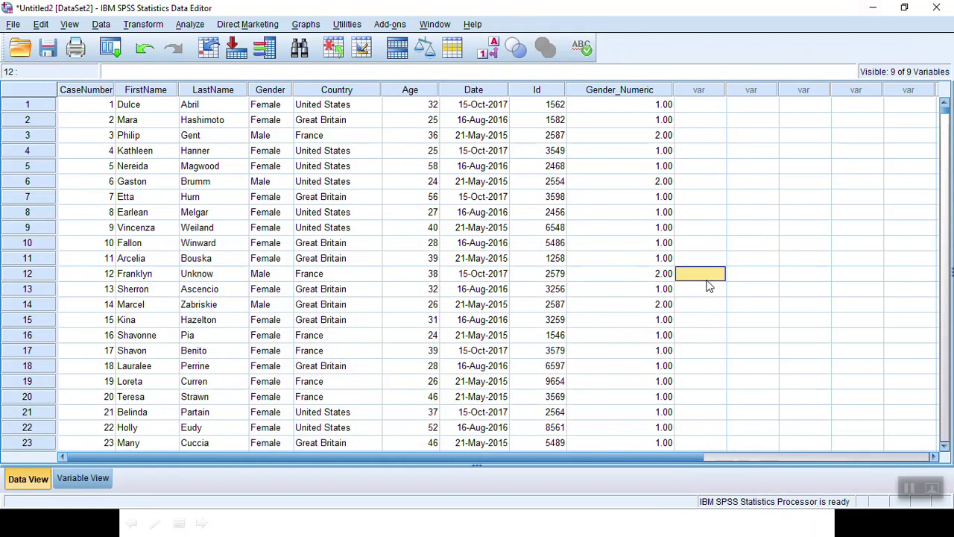
click(646, 92)
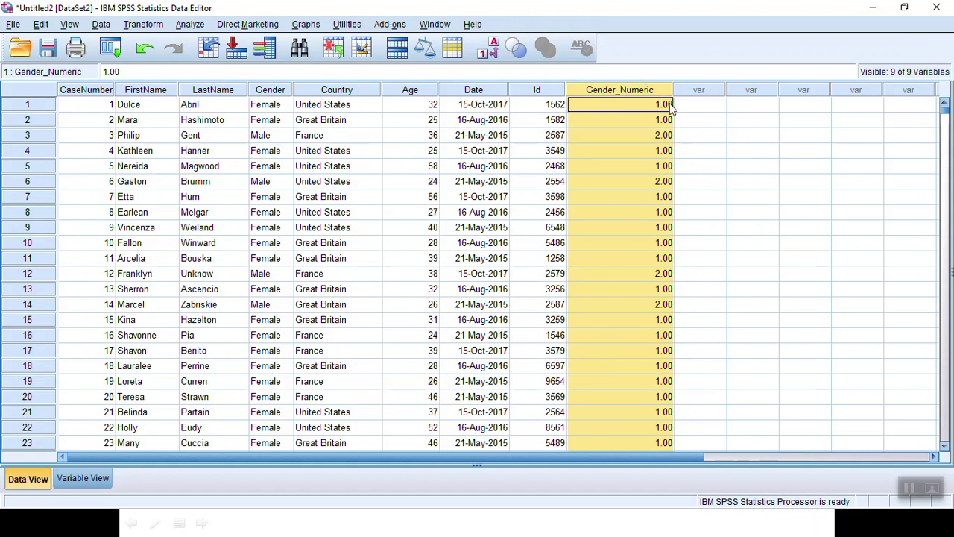
click(656, 169)
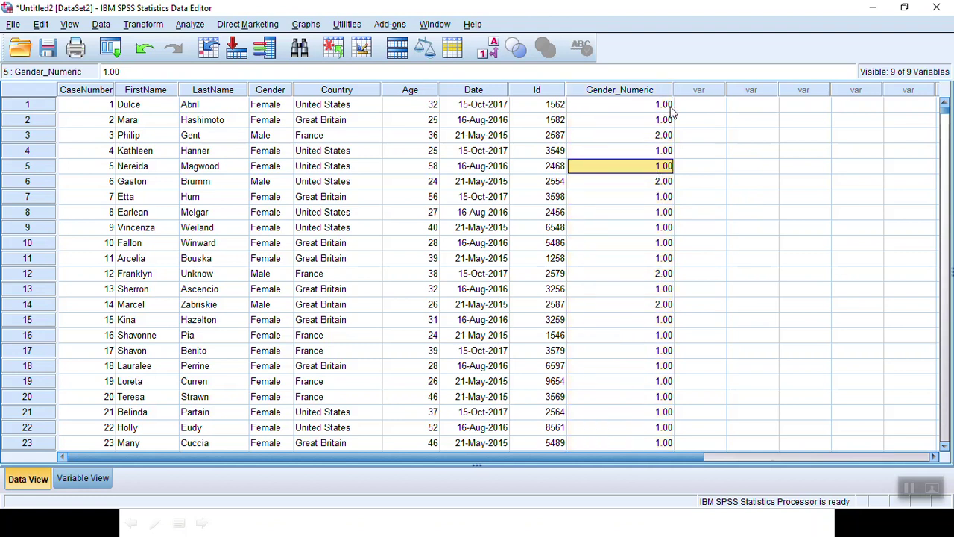
click(68, 478)
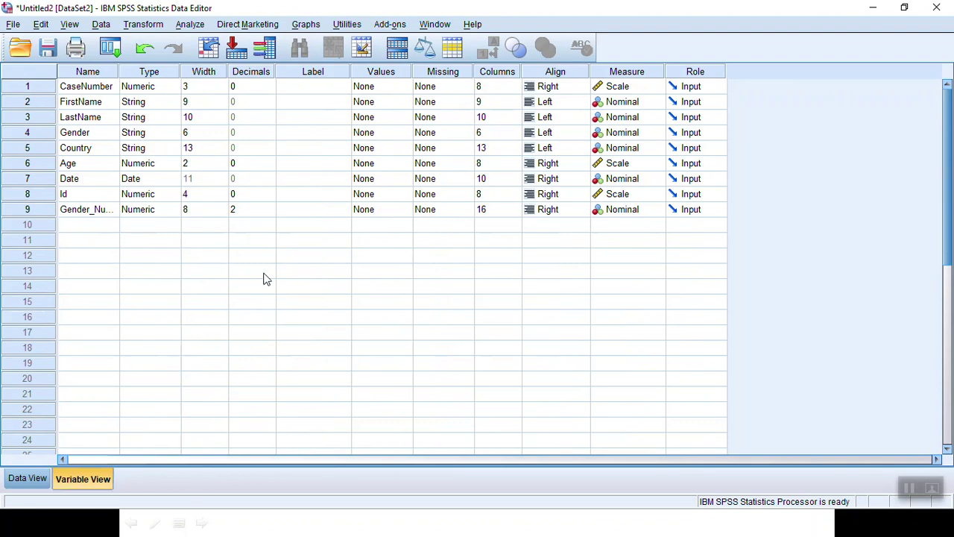
Lower Gender_Numeric's decimals from 2 to 0, then go back to Data View
click(42, 210)
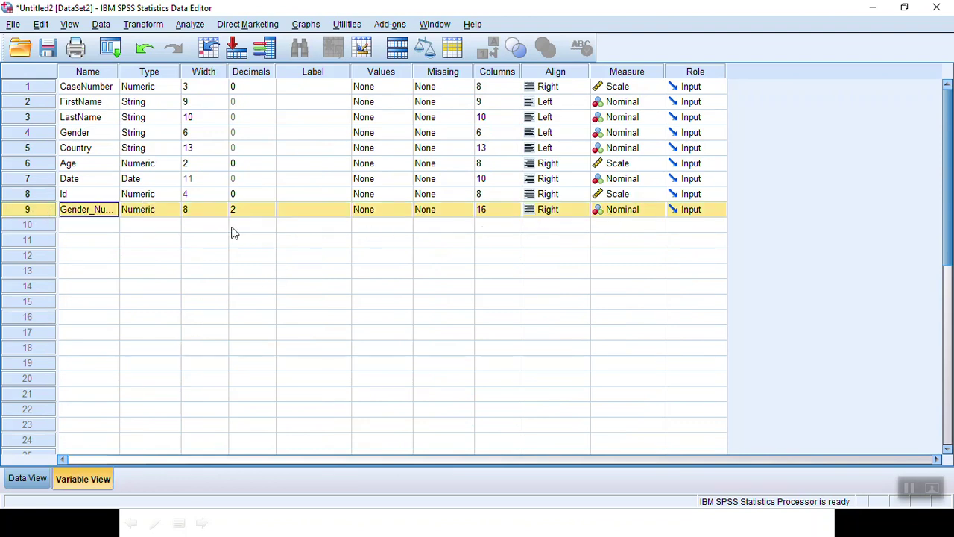
click(255, 210)
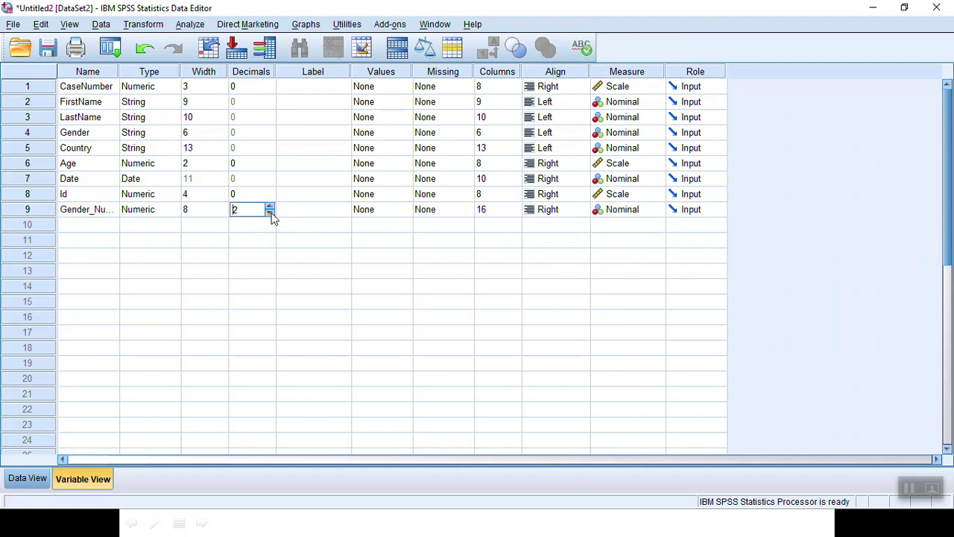
click(270, 212)
click(271, 214)
click(243, 278)
click(28, 477)
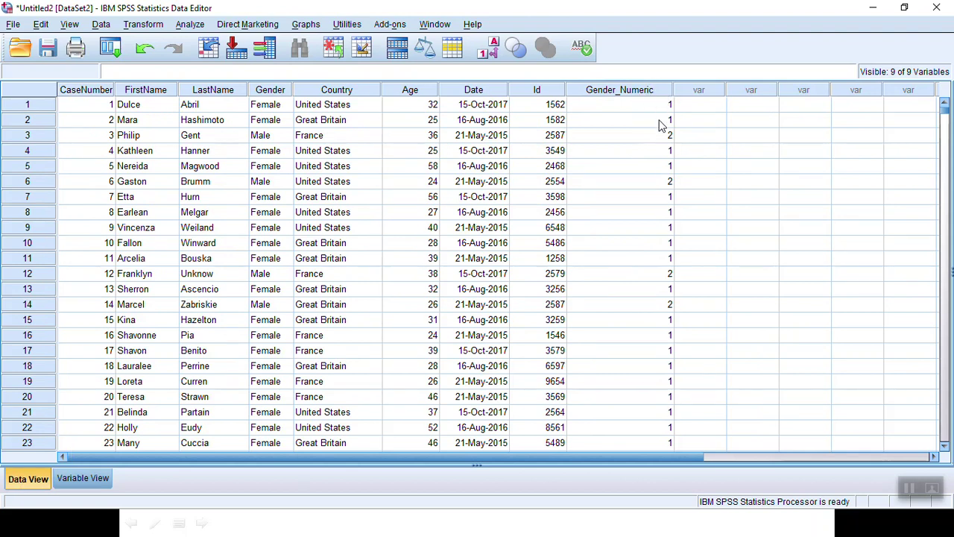
click(662, 108)
click(654, 137)
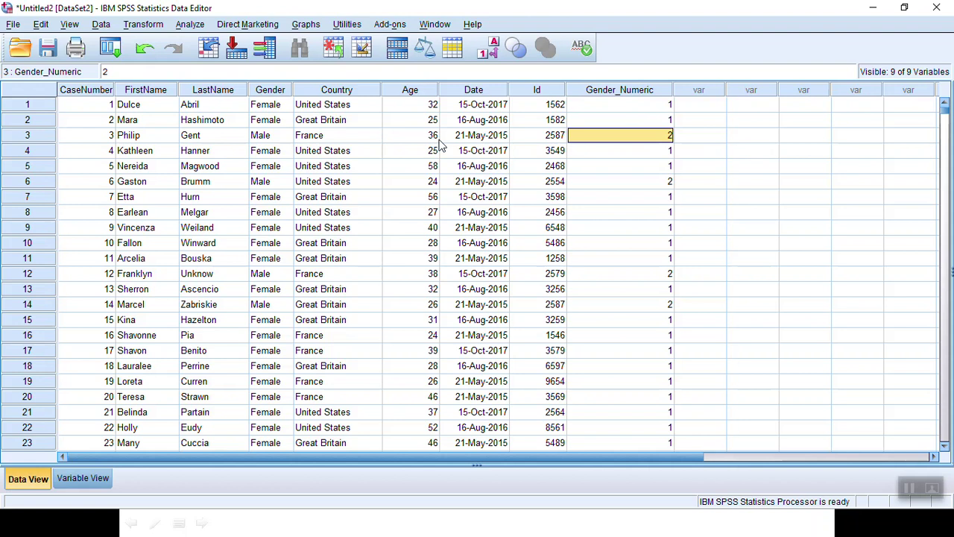
click(337, 89)
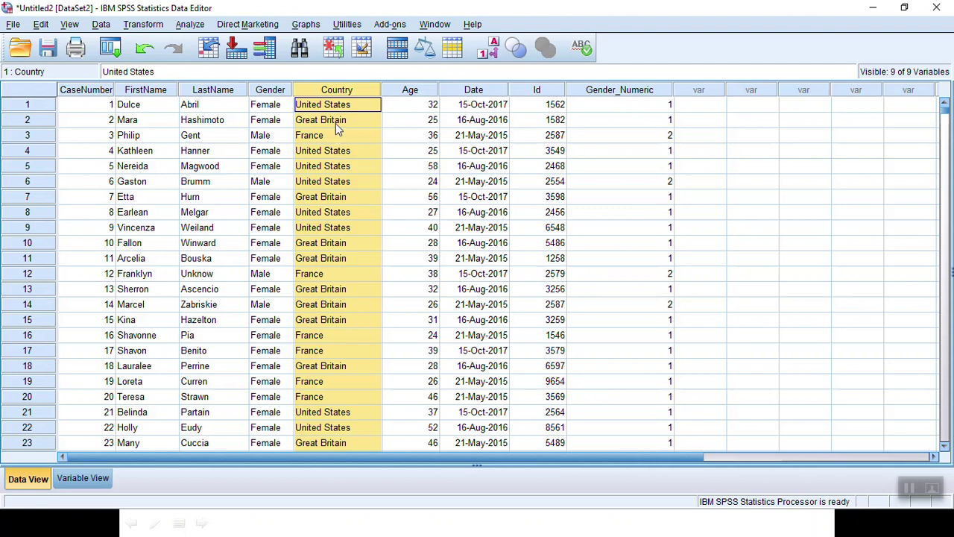
scroll(340, 282, down, 4)
scroll(339, 282, down, 19)
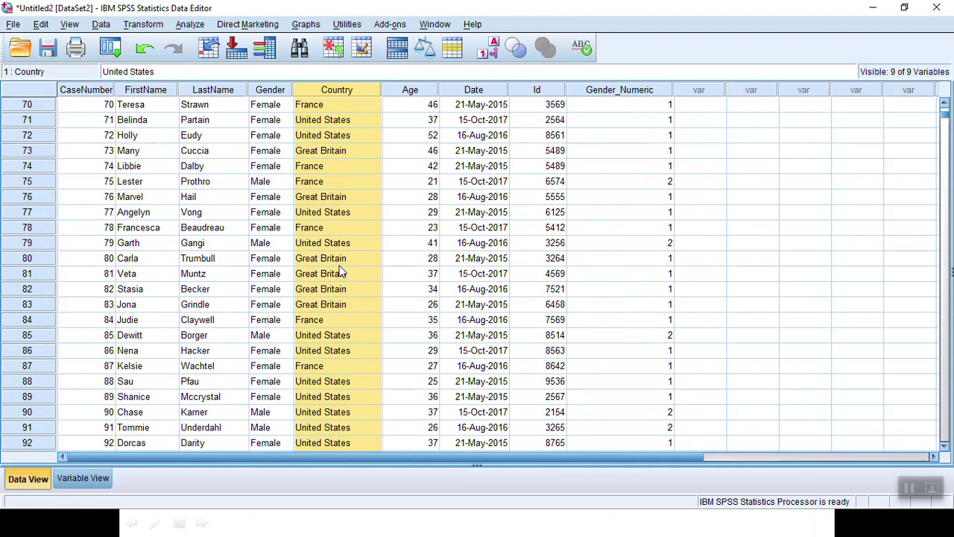
scroll(341, 274, down, 4)
scroll(340, 273, up, 7)
scroll(340, 273, up, 20)
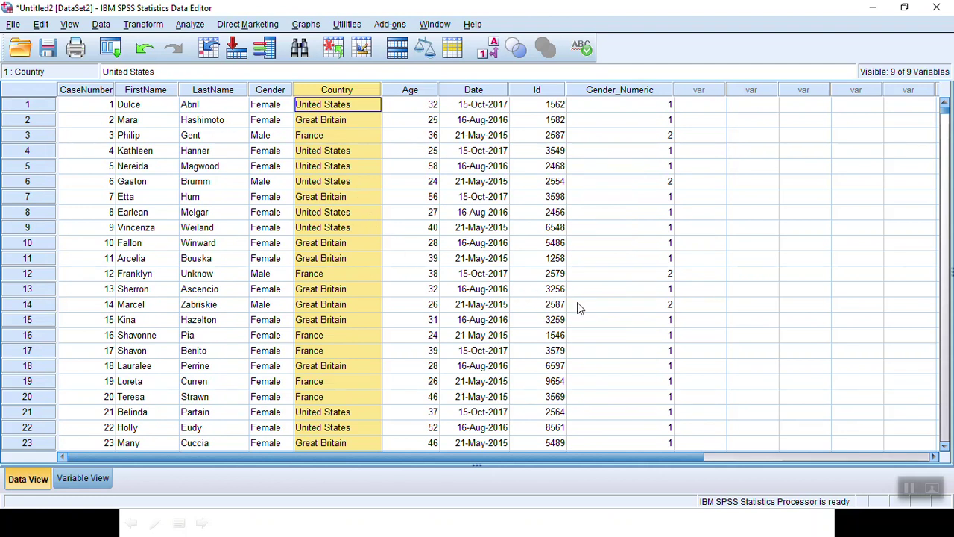
Switch from SPSS to 'The Fantastic SPSS' PowerPoint slideshow with Alt+Tab
key(alt+Tab)
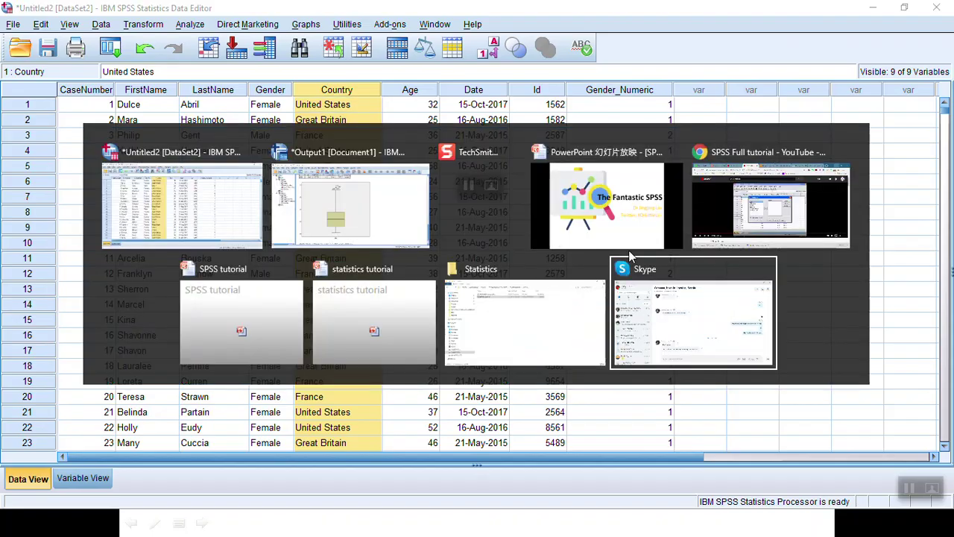